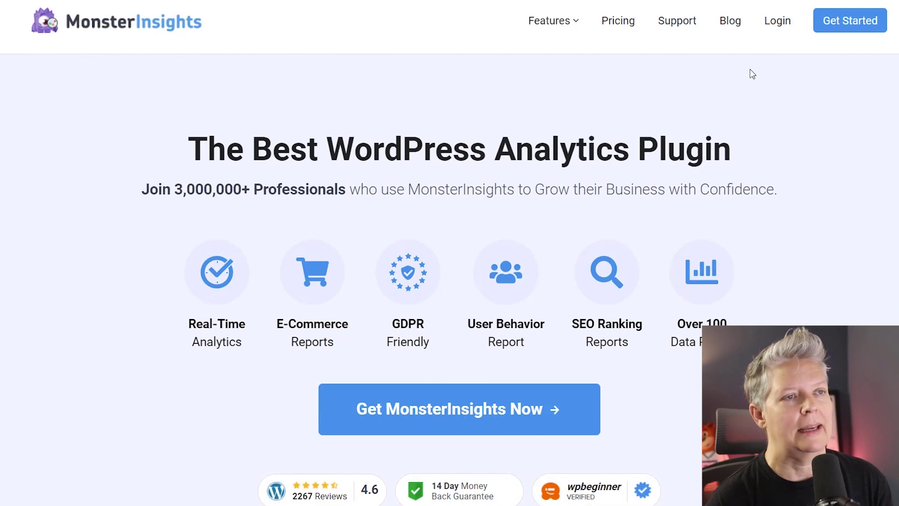
Download and save the MonsterInsights Pro zip from the account's Downloads tab, then return to WordPress
left_click(776, 23)
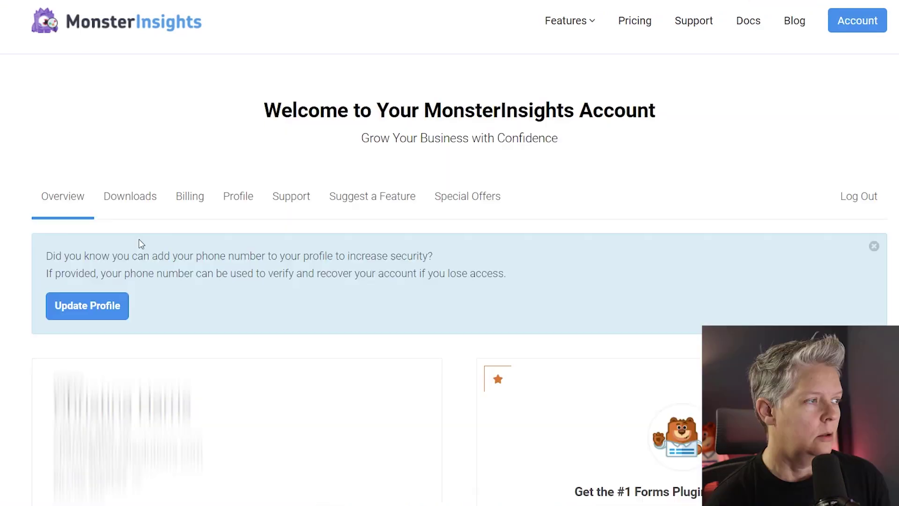
left_click(137, 202)
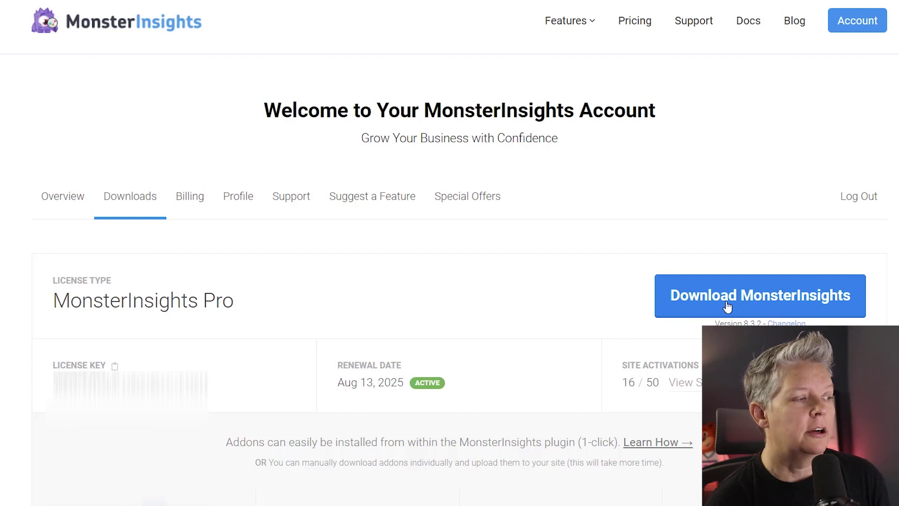
left_click(727, 306)
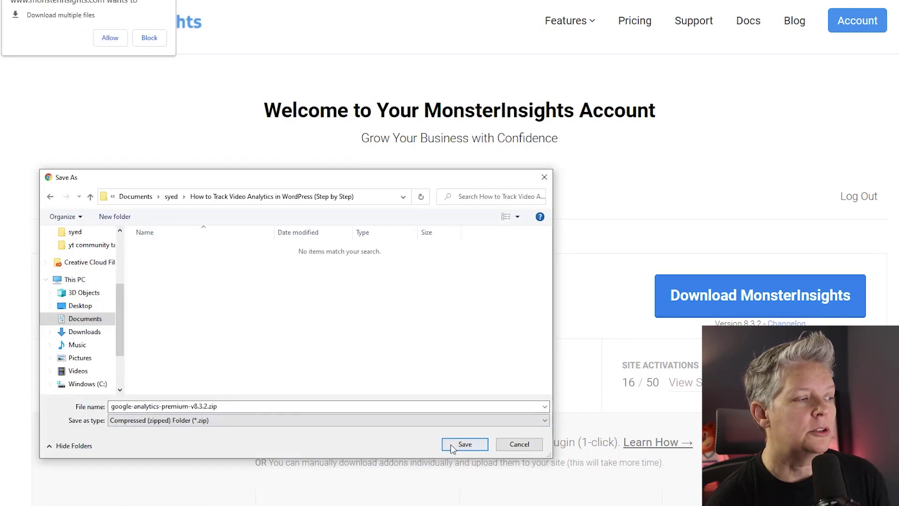
left_click(462, 445)
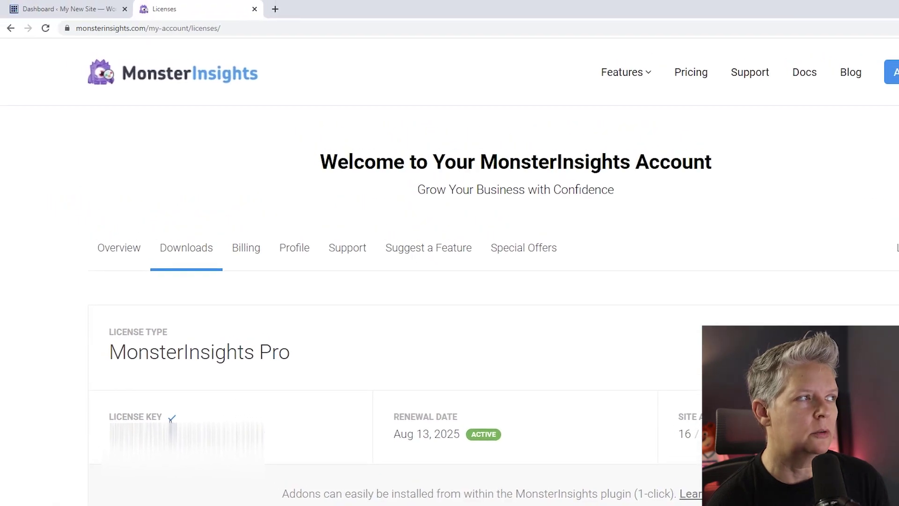
left_click(108, 10)
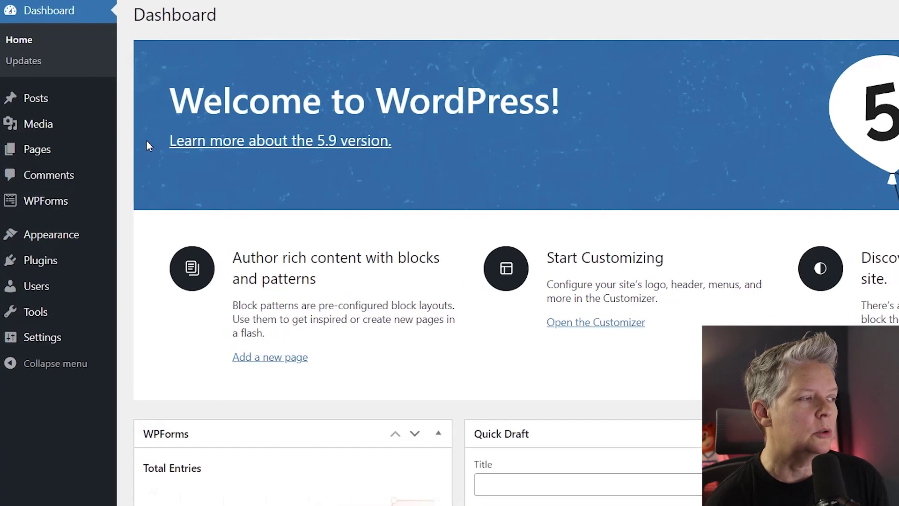
Upload google-analytics-premium-v8.3.2.zip under Plugins > Add New > Upload Plugin and install it
mouse_move(56, 272)
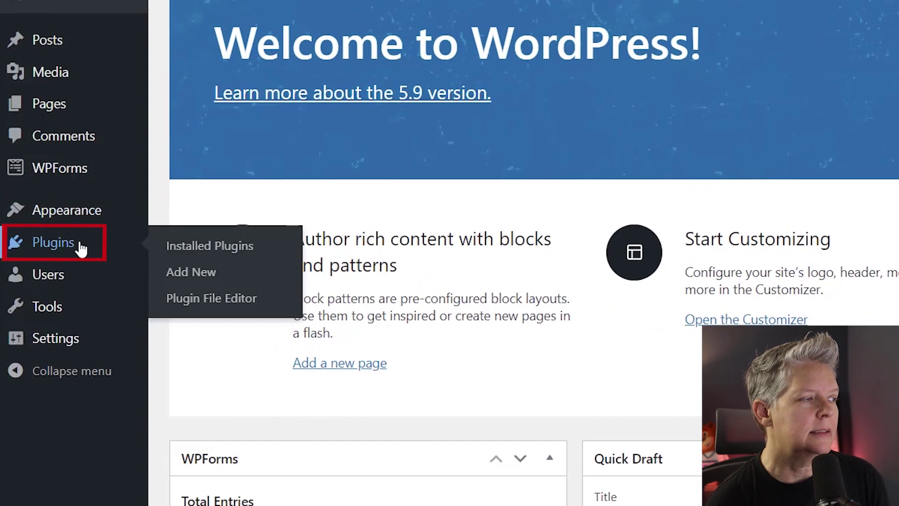
left_click(195, 276)
left_click(237, 23)
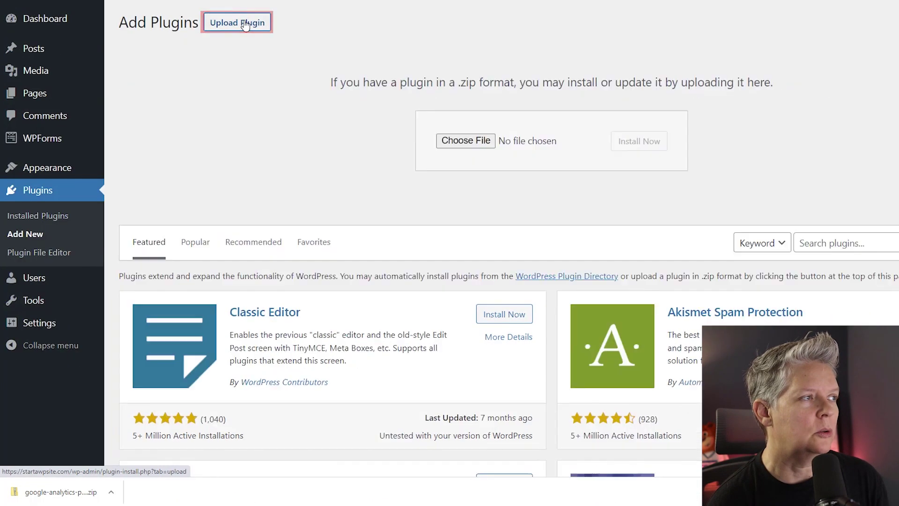
left_click(466, 141)
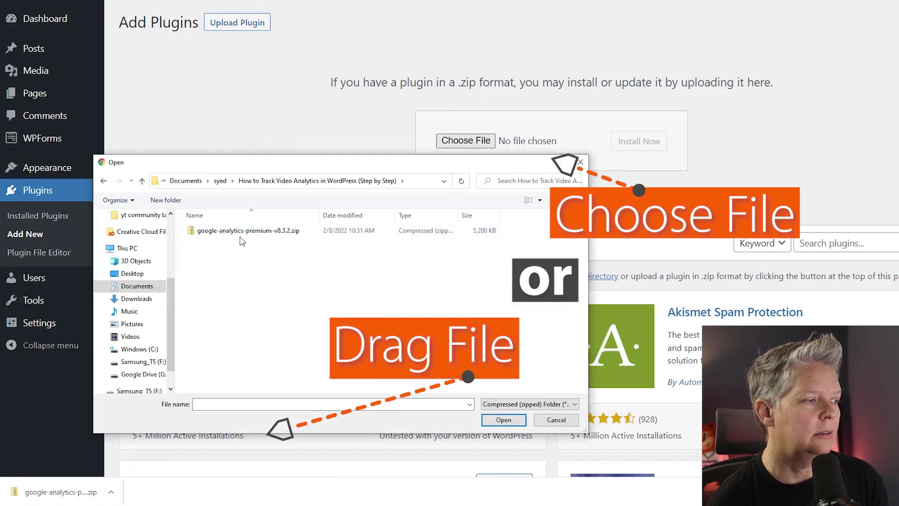
left_click(241, 232)
left_click(503, 420)
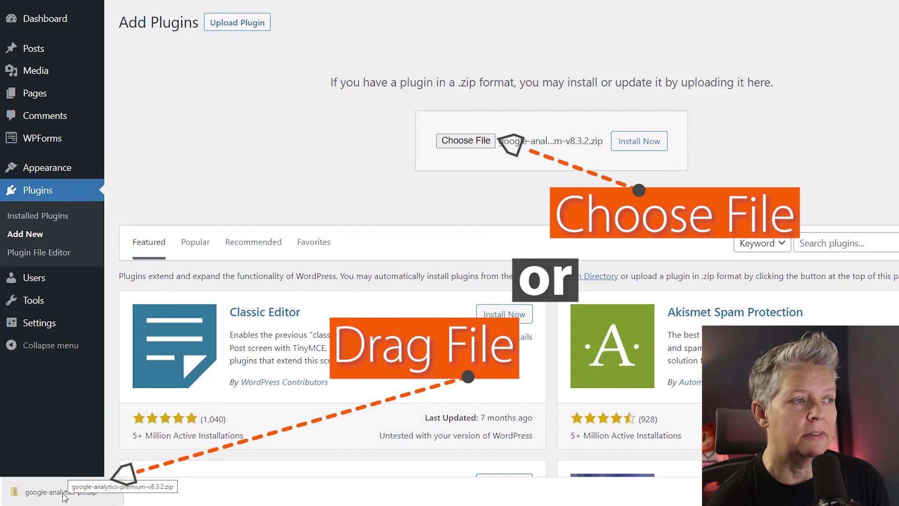
mouse_move(65, 497)
left_mouse_down()
mouse_move(412, 173)
mouse_move(521, 145)
left_mouse_up()
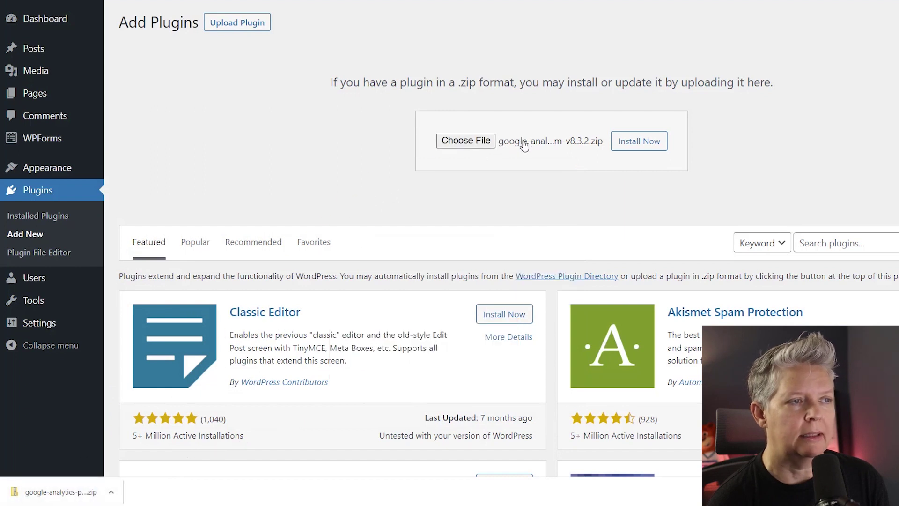
left_click(633, 149)
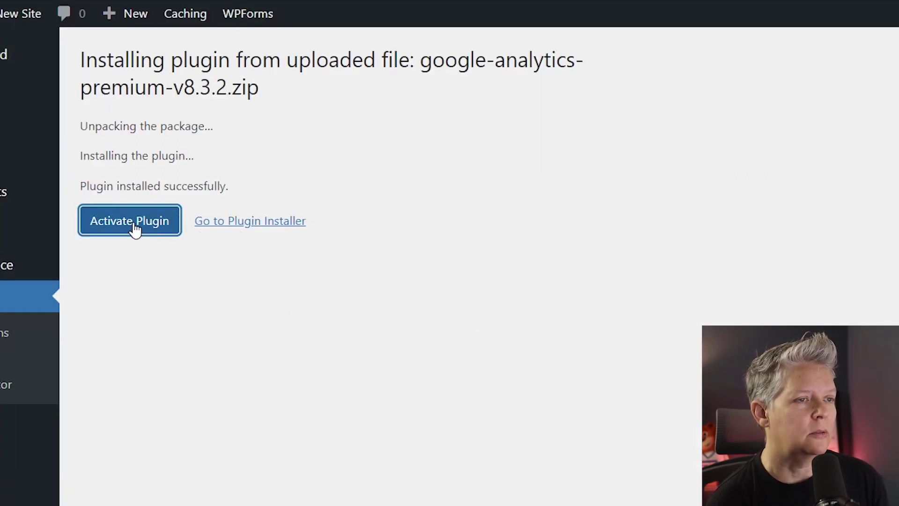
Activate the plugin, then choose Publisher (Blog) as the website category and save
left_click(130, 221)
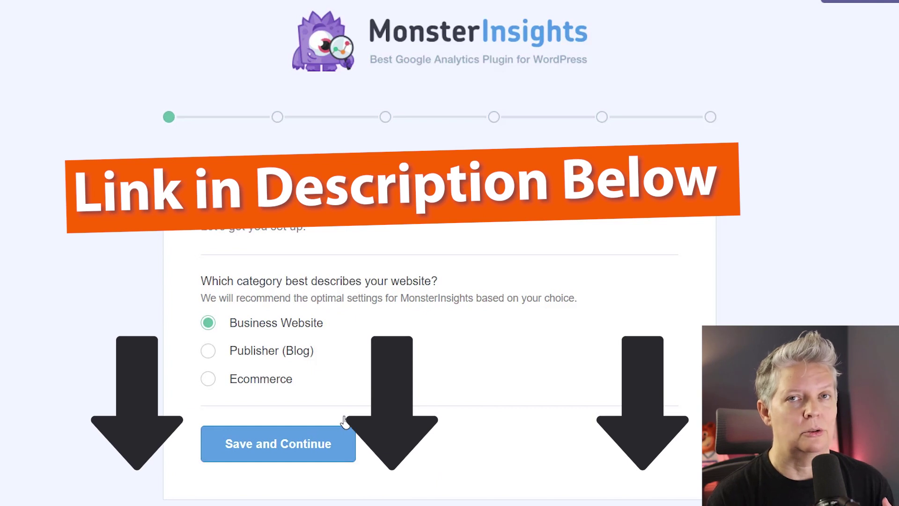
left_click(277, 353)
left_click(288, 451)
Paste the license key into the wizard's license field
left_click(299, 341)
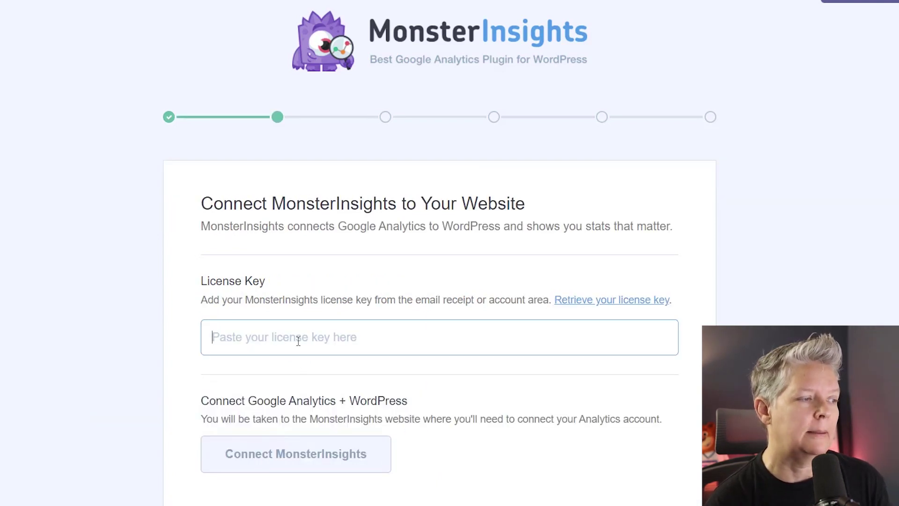
right_click(298, 341)
left_click(330, 429)
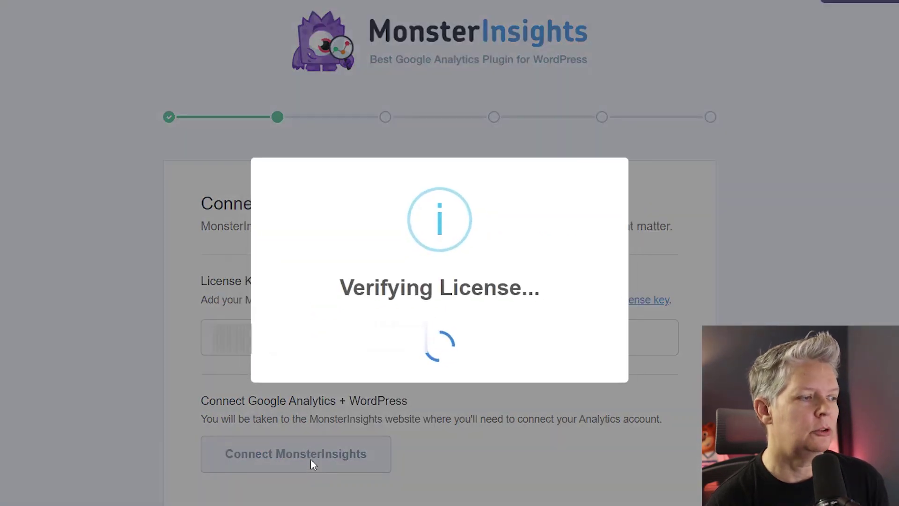
Connect MonsterInsights to the Google account, allow access, and choose the Analytics profile
left_click(310, 459)
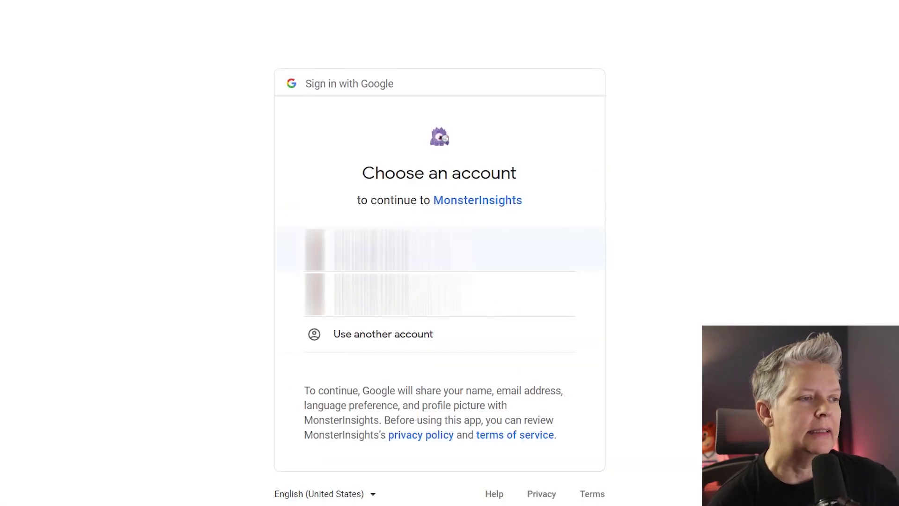
left_click(372, 249)
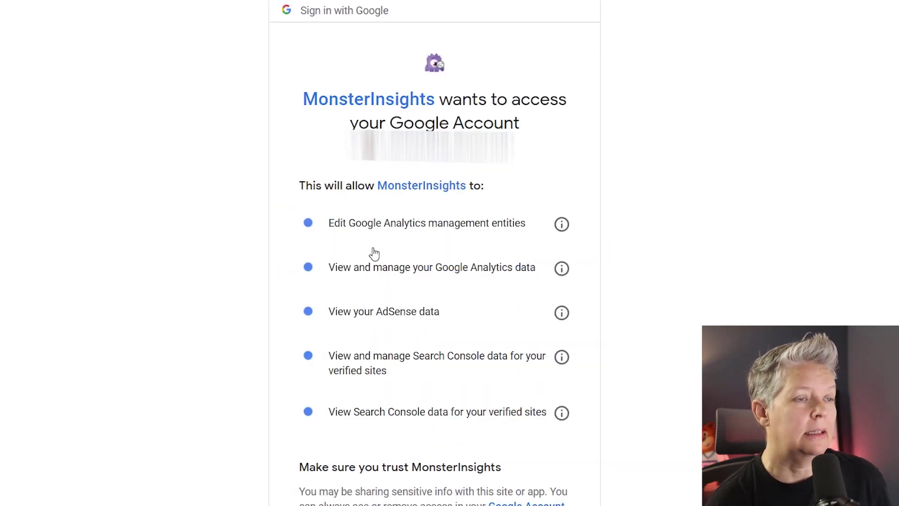
scroll(396, 271, "down", 2)
scroll(396, 271, "down", 1)
left_click(498, 459)
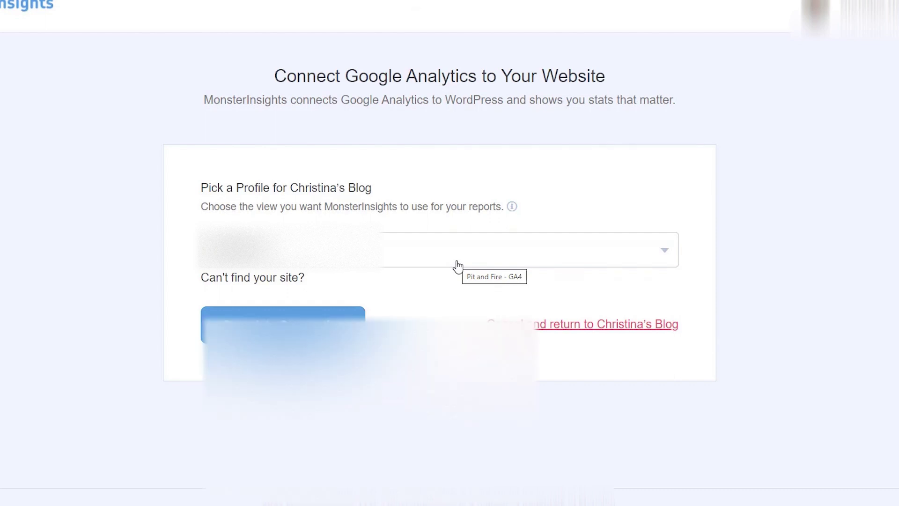
left_click(457, 263)
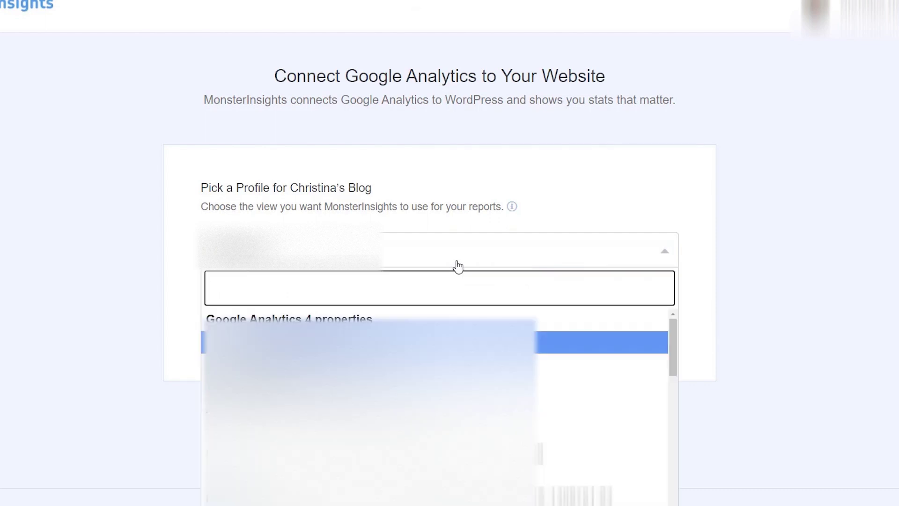
scroll(439, 403, "down", 5)
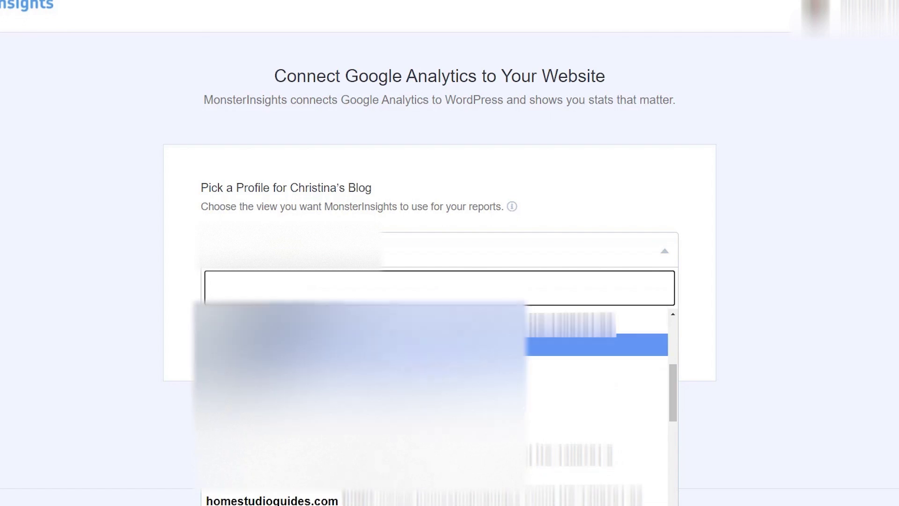
scroll(436, 403, "down", 8)
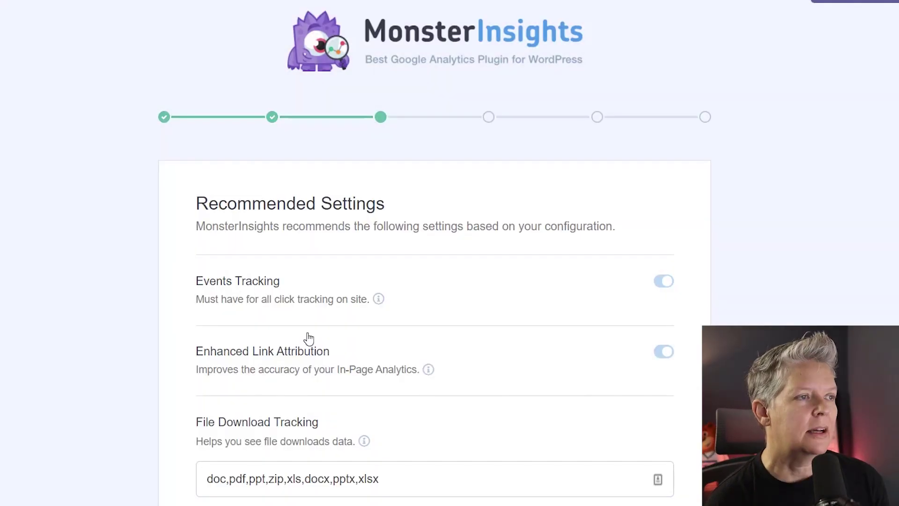
Review the recommended tracking settings and save them
scroll(309, 337, "down", 3)
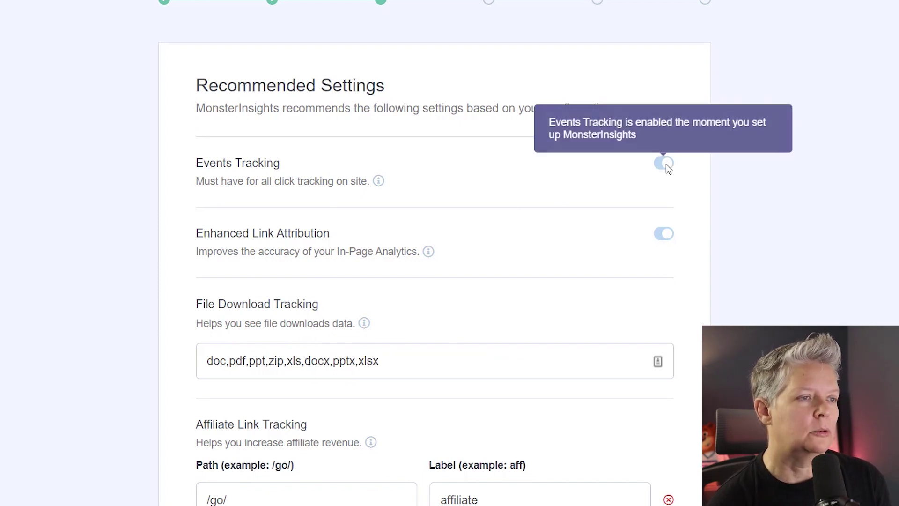
mouse_move(669, 251)
scroll(445, 268, "down", 8)
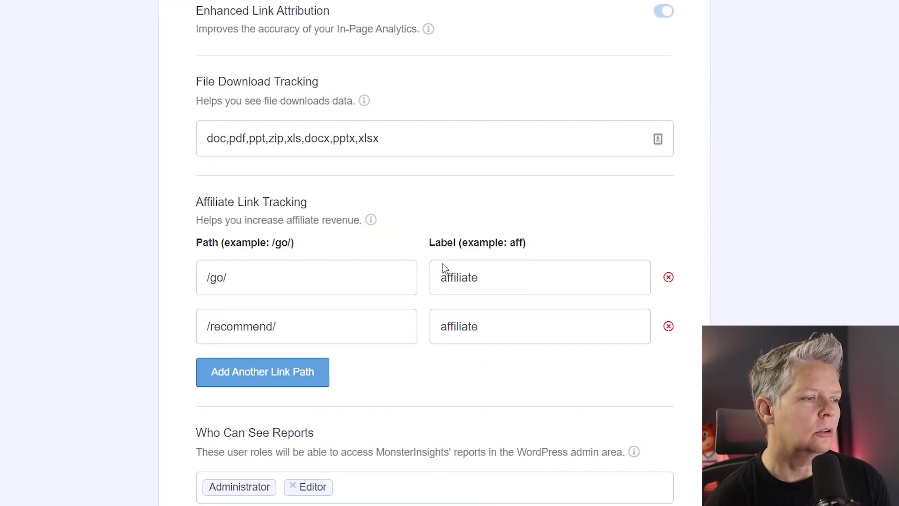
scroll(444, 267, "down", 1)
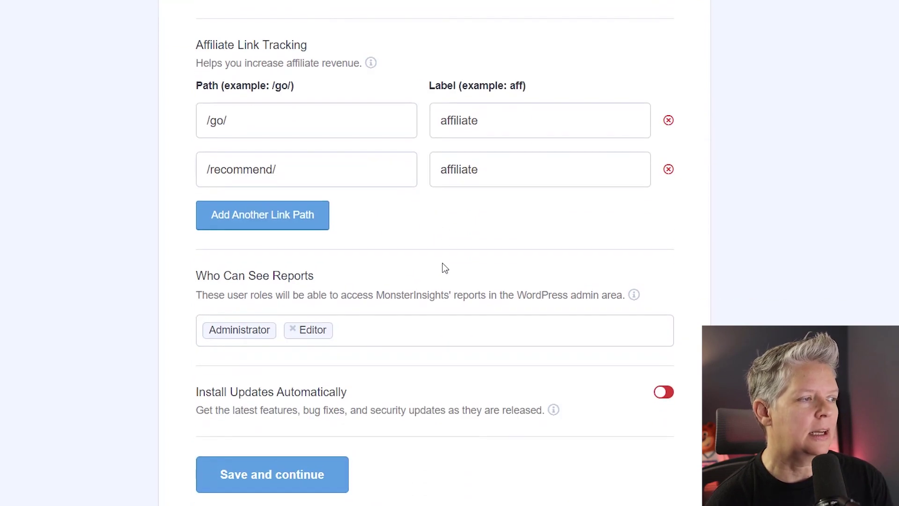
left_click(305, 474)
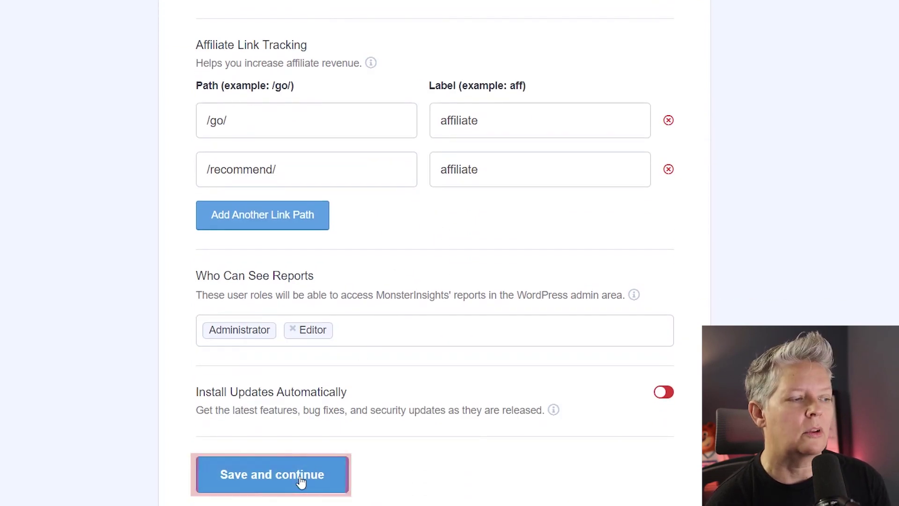
Continue past the recommended addons step and exit the completed wizard
scroll(370, 441, "down", 4)
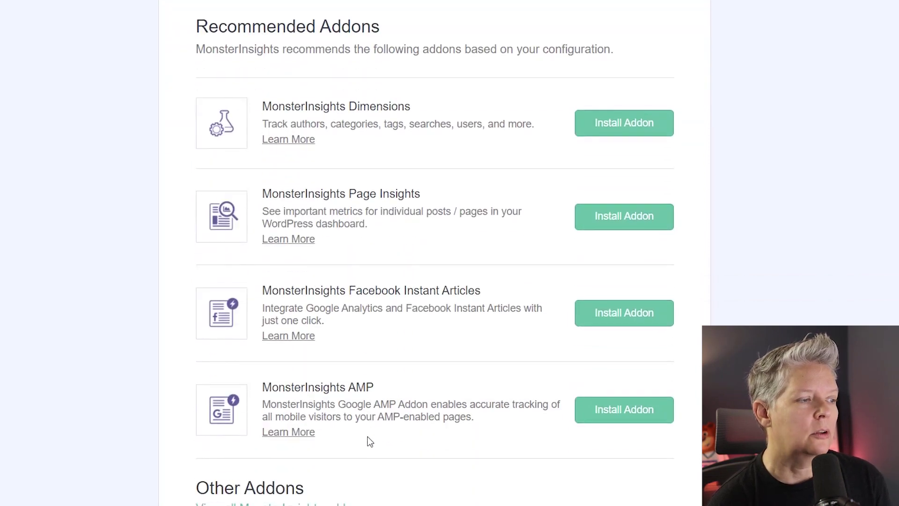
scroll(367, 443, "down", 2)
left_click(267, 486)
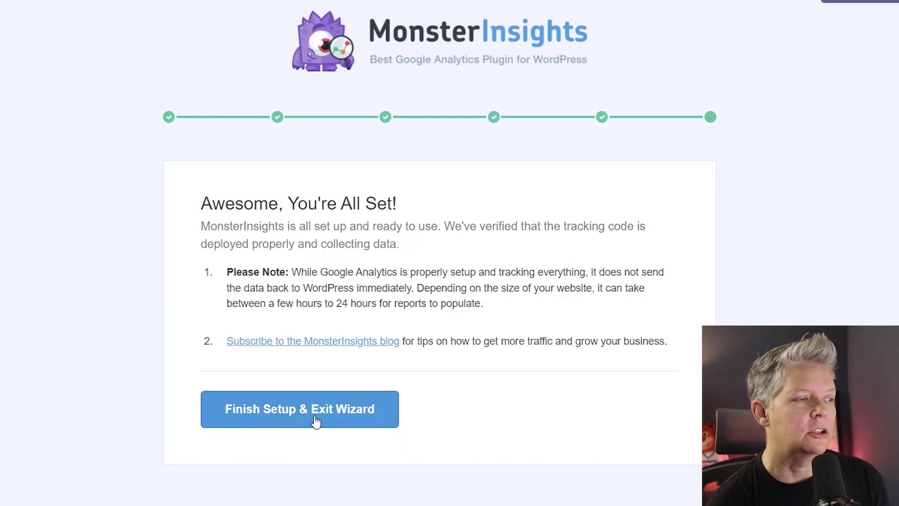
left_click(314, 416)
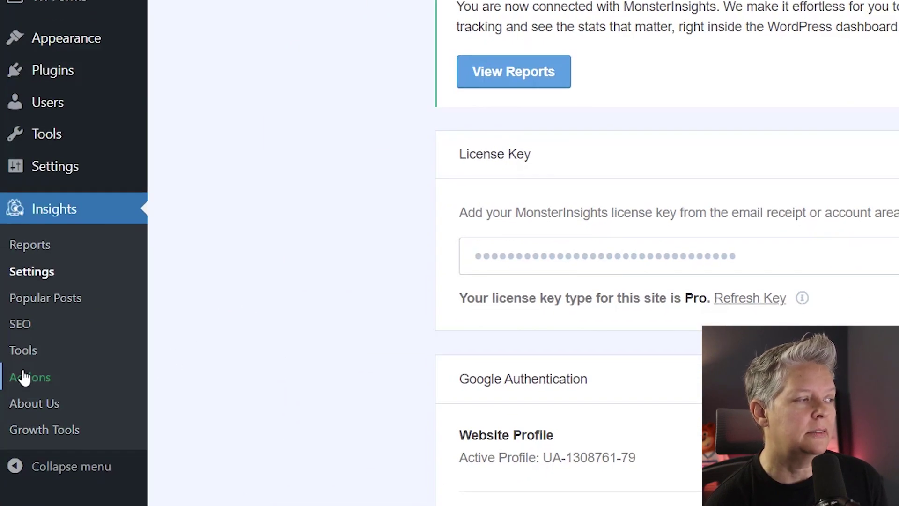
Install the Media addon from Insights > Addons, then go back to MonsterInsights Settings
left_click(26, 380)
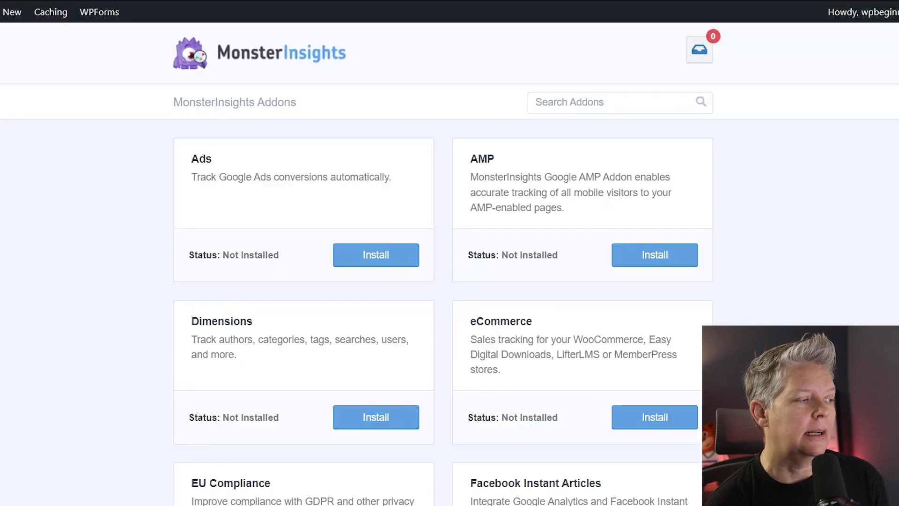
scroll(18, 387, "down", 3)
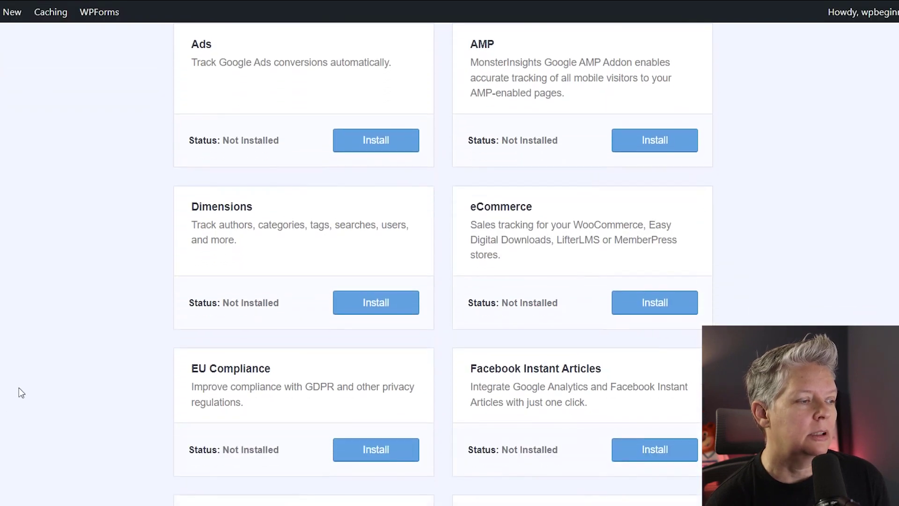
scroll(19, 388, "down", 6)
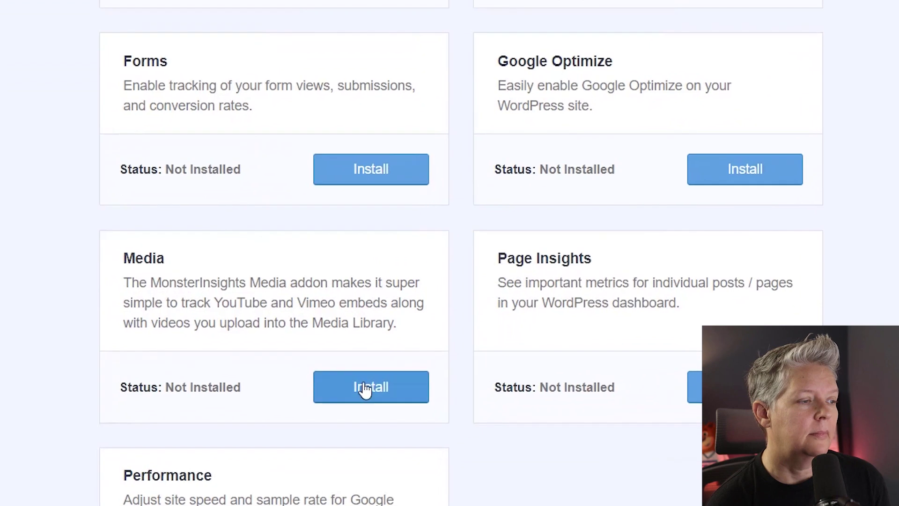
left_click(364, 389)
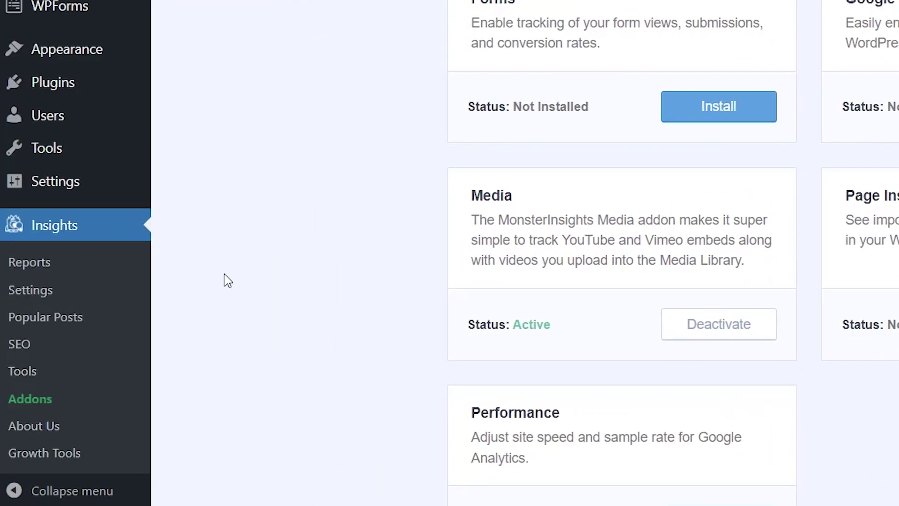
left_click(56, 237)
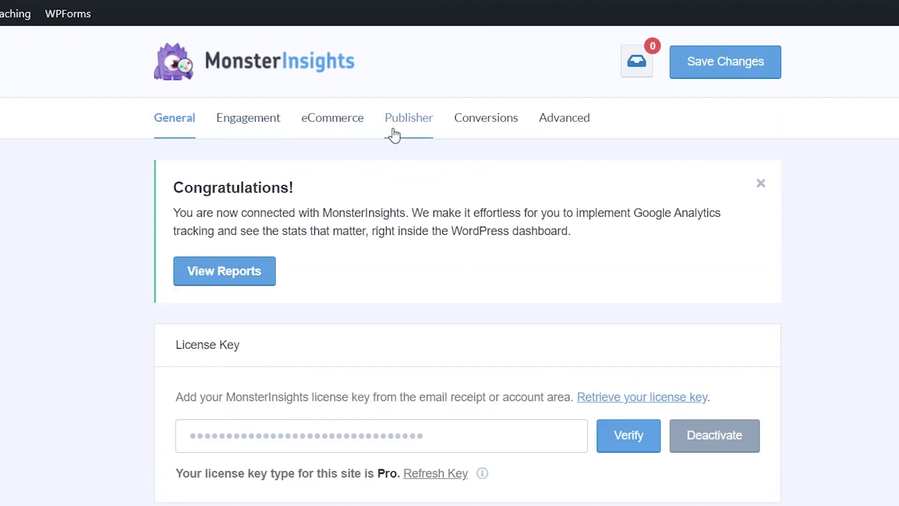
Review the Publisher settings down to Media Tracking for HTML5, YouTube and Vimeo
left_click(397, 133)
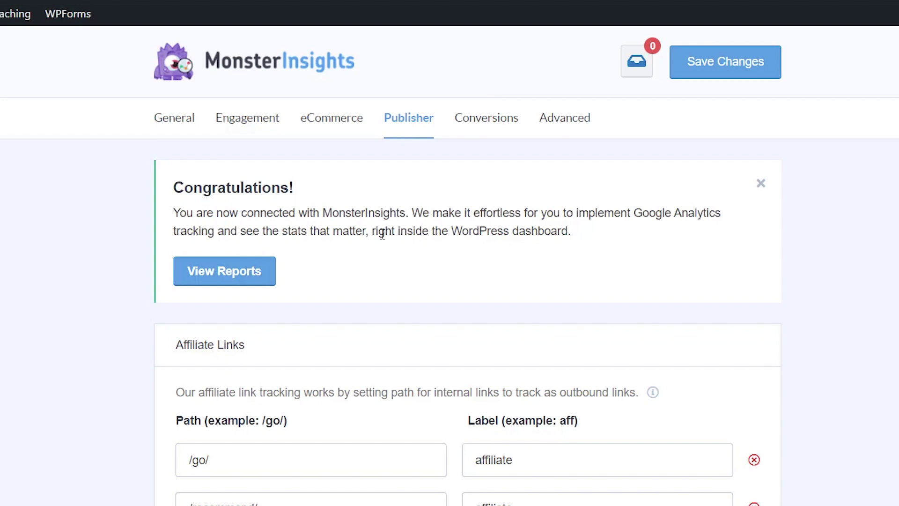
scroll(376, 243, "down", 5)
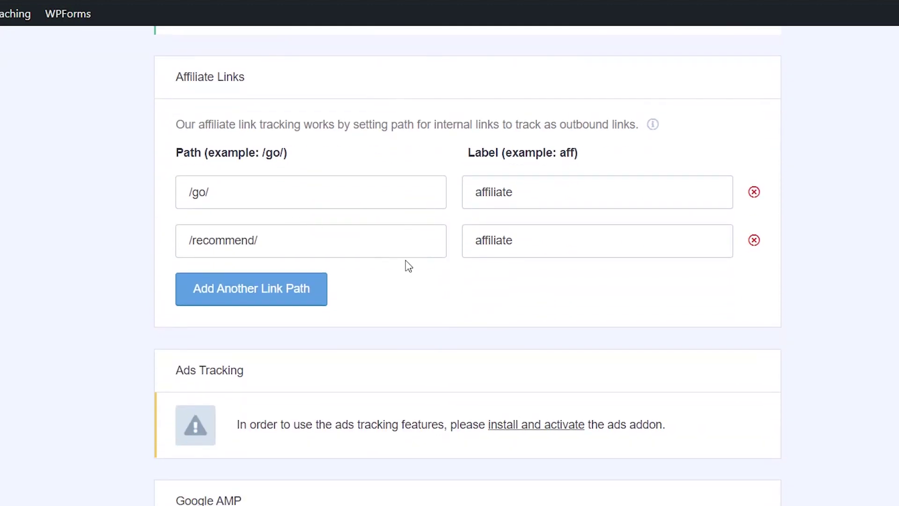
scroll(408, 263, "down", 7)
scroll(407, 263, "down", 4)
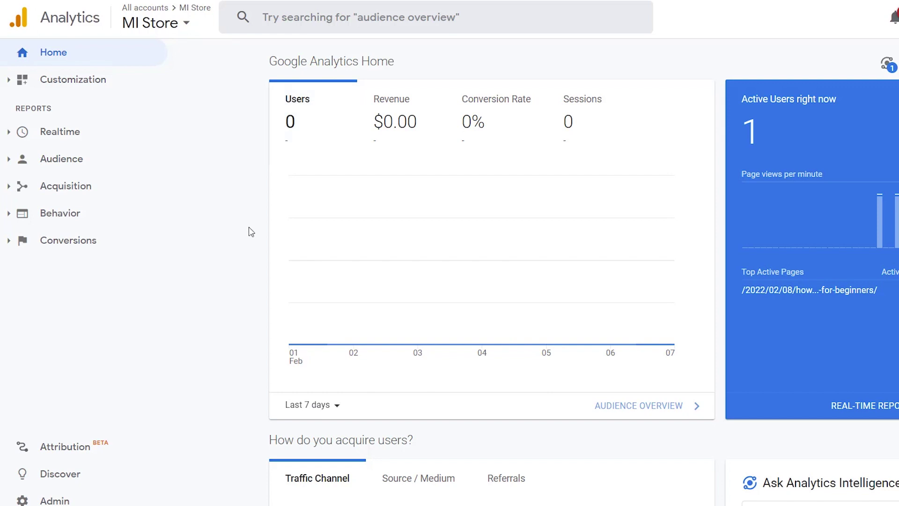
Open Behavior > Events > Top Events and drill into the video-youtube event category
left_click(65, 218)
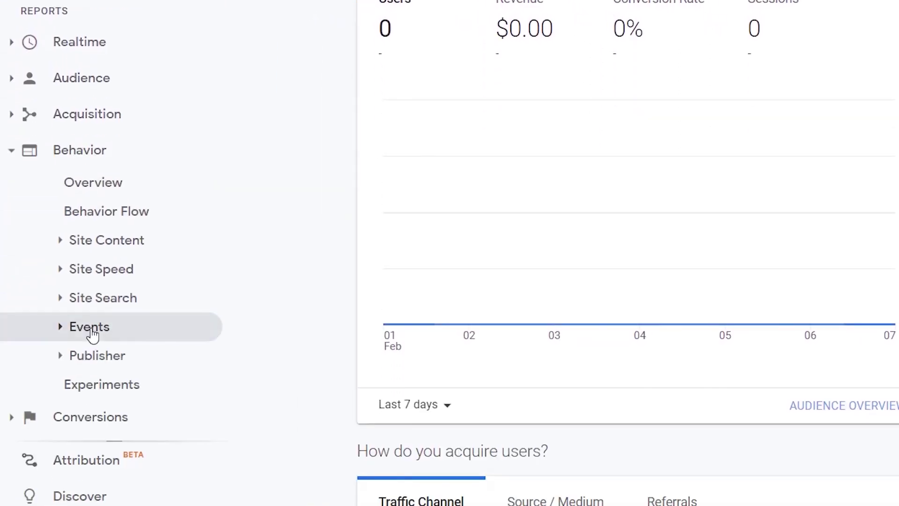
left_click(93, 335)
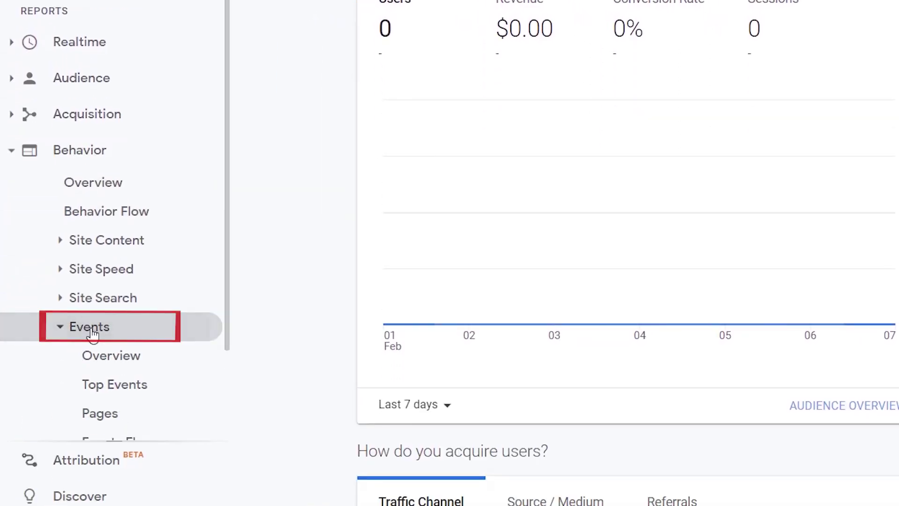
left_click(122, 384)
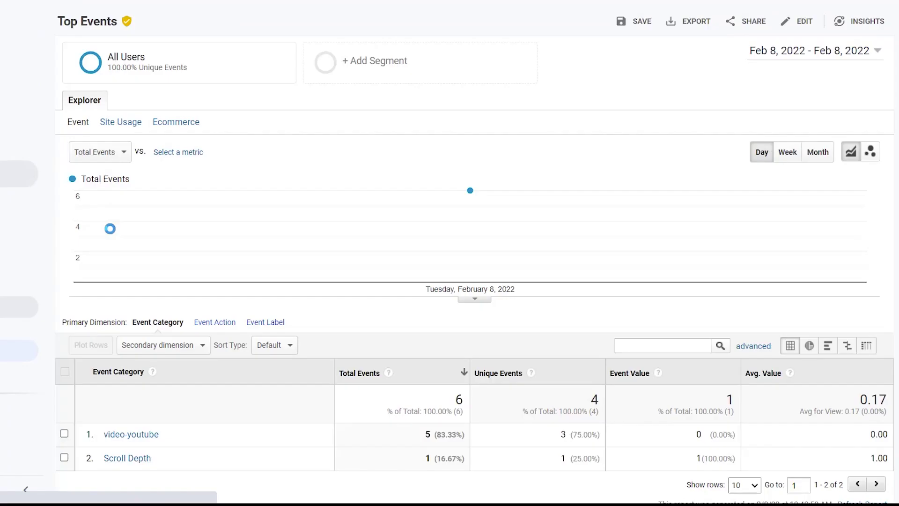
scroll(112, 233, "down", 2)
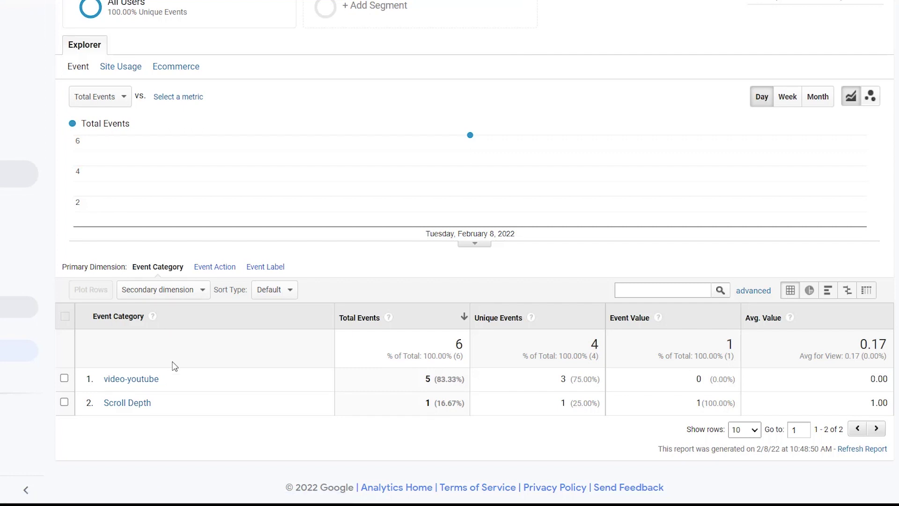
left_click(136, 380)
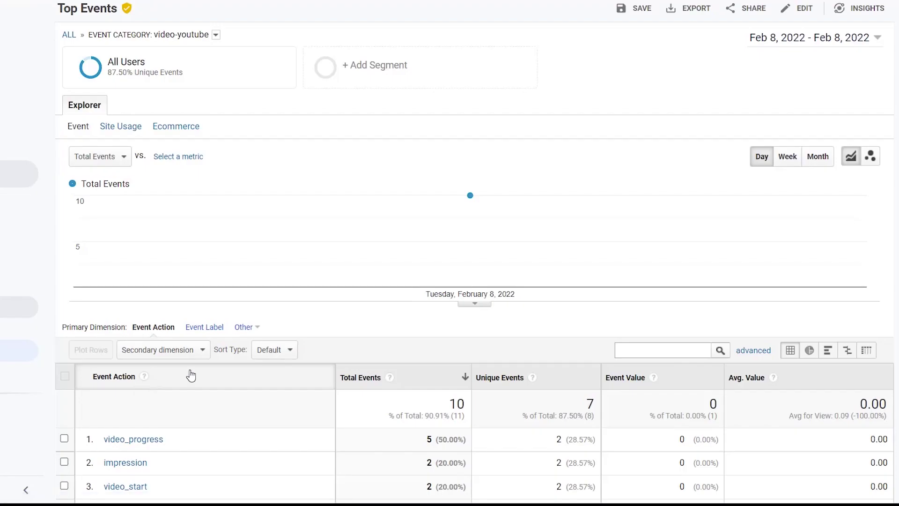
Open the video_complete event action to view its Event Labels
scroll(206, 371, "down", 3)
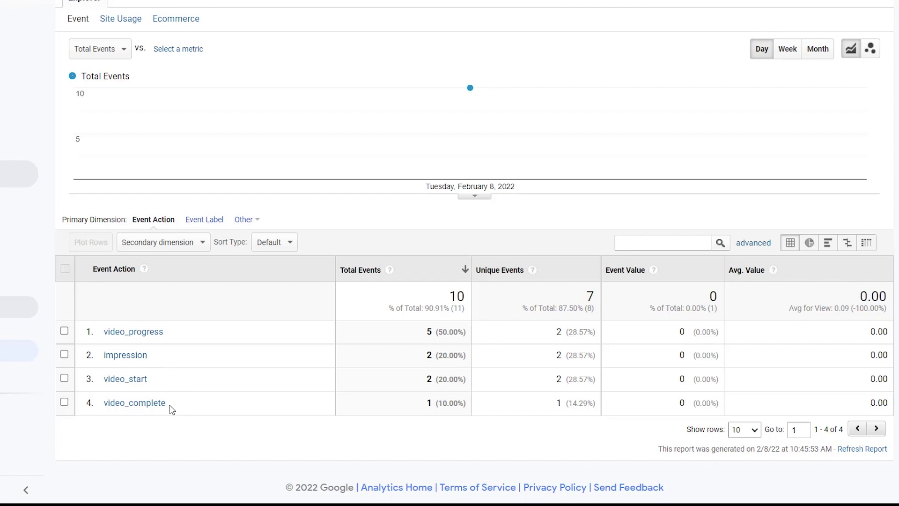
left_click(147, 405)
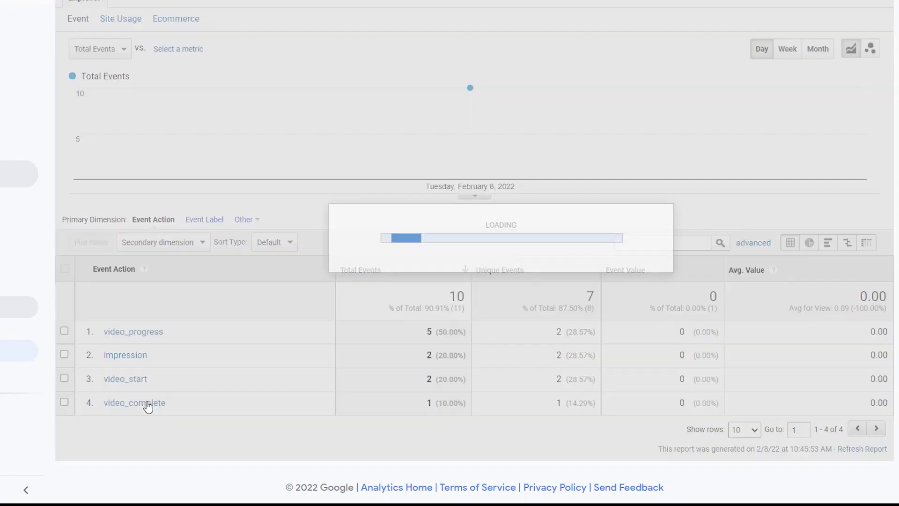